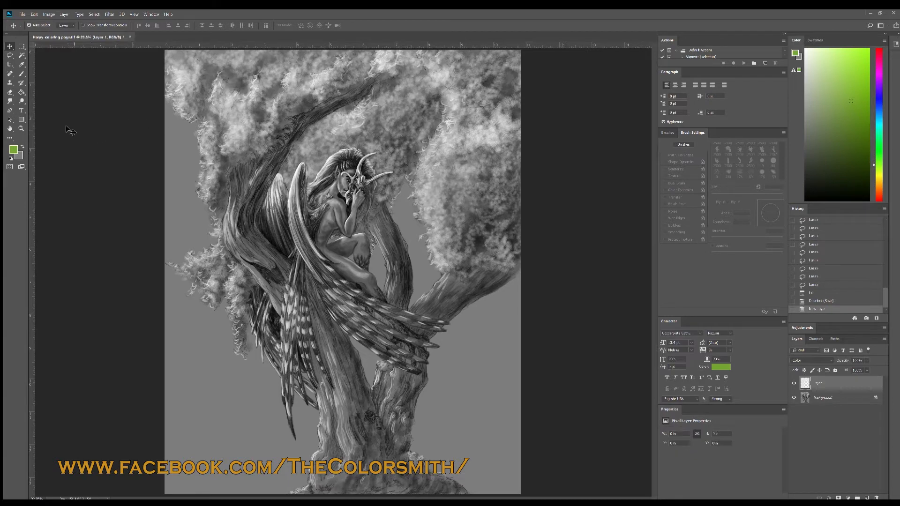
# Step: Paint the upper-left foliage green on the colour layer with an enlarged Brush
pyautogui.click(21, 74)
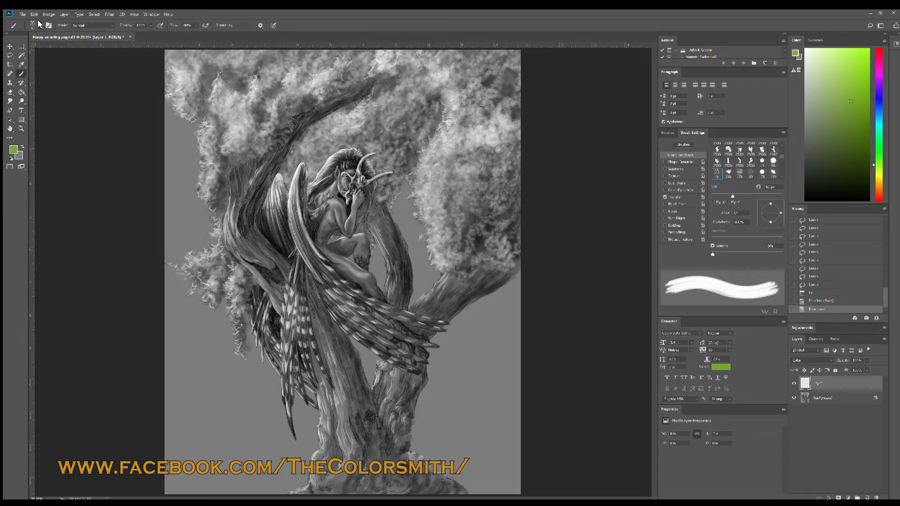
pyautogui.press(']')
pyautogui.press(']')
pyautogui.press(']')
pyautogui.press(']')
pyautogui.press(']')
pyautogui.press(']')
pyautogui.press(']')
pyautogui.press(']')
pyautogui.press(']')
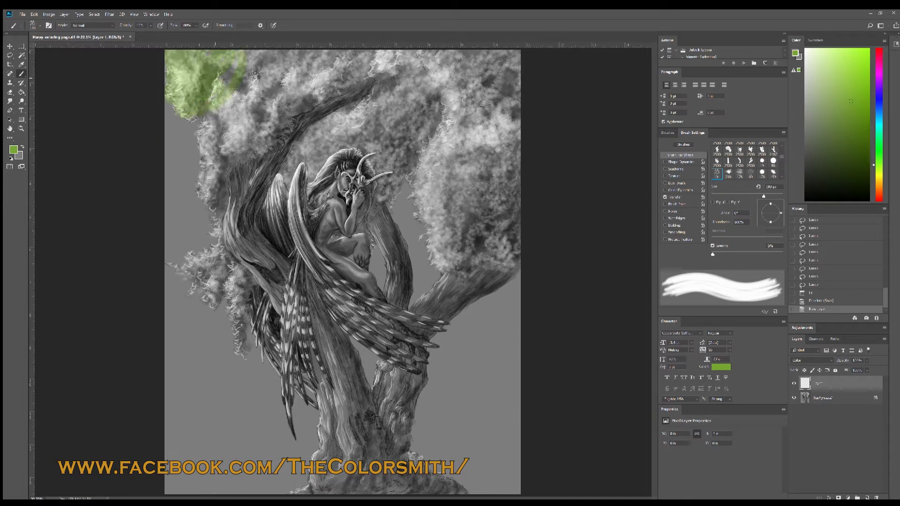
pyautogui.moveTo(298, 44); pyautogui.dragTo(319, 65)
pyautogui.moveTo(308, 97)
pyautogui.mouseDown()
pyautogui.moveTo(364, 78)
pyautogui.moveTo(293, 115)
pyautogui.moveTo(257, 116)
pyautogui.moveTo(212, 151)
pyautogui.mouseUp()
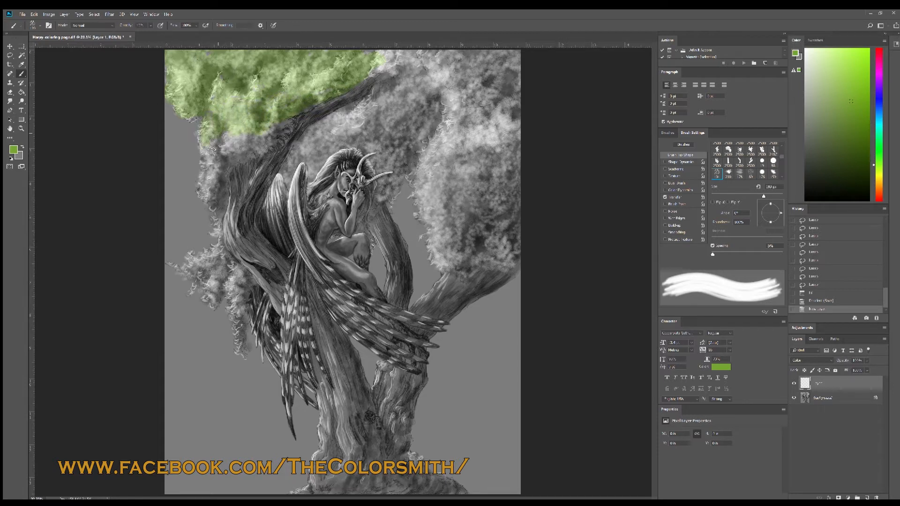
pyautogui.moveTo(211, 196)
pyautogui.mouseDown()
pyautogui.moveTo(224, 138)
pyautogui.moveTo(222, 176)
pyautogui.moveTo(243, 141)
pyautogui.moveTo(270, 130)
pyautogui.moveTo(281, 141)
pyautogui.moveTo(297, 113)
pyautogui.mouseUp()
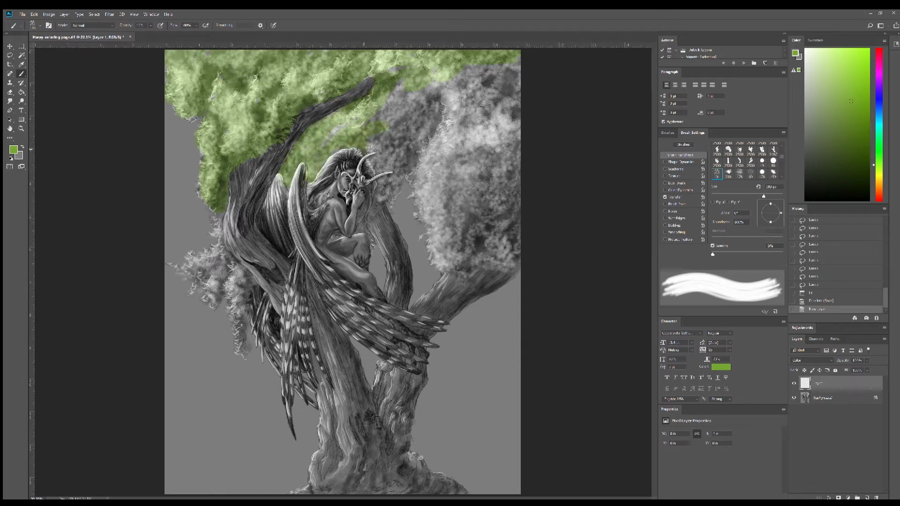
# Step: Paint the rest of the foliage green: the right side of the canopy, the gaps around the figure's legs and the hanging lower-left clump
pyautogui.moveTo(377, 103)
pyautogui.mouseDown()
pyautogui.moveTo(402, 84)
pyautogui.moveTo(402, 70)
pyautogui.moveTo(511, 71)
pyautogui.moveTo(519, 66)
pyautogui.moveTo(487, 59)
pyautogui.moveTo(519, 49)
pyautogui.moveTo(506, 63)
pyautogui.moveTo(529, 65)
pyautogui.moveTo(527, 75)
pyautogui.moveTo(457, 129)
pyautogui.mouseUp()
pyautogui.moveTo(500, 167)
pyautogui.mouseDown()
pyautogui.moveTo(547, 168)
pyautogui.moveTo(475, 255)
pyautogui.moveTo(524, 243)
pyautogui.moveTo(520, 256)
pyautogui.moveTo(495, 261)
pyautogui.moveTo(521, 256)
pyautogui.moveTo(443, 266)
pyautogui.mouseUp()
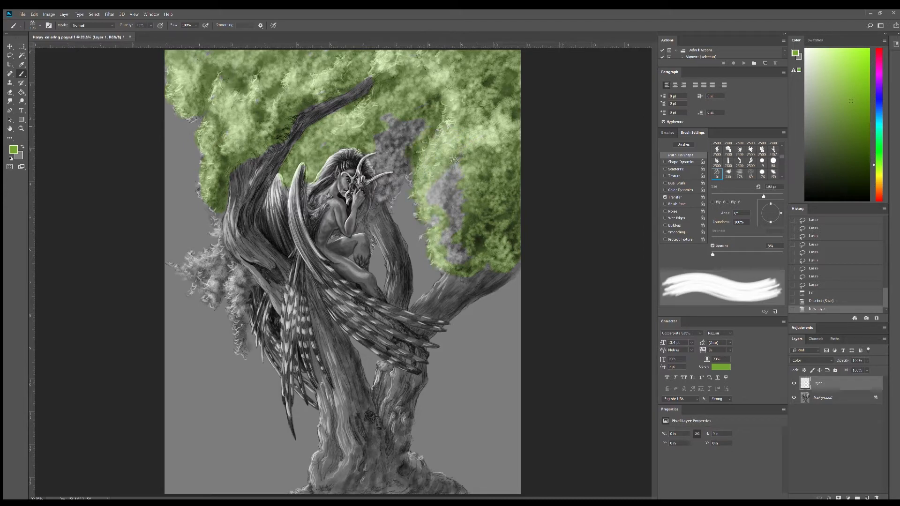
pyautogui.moveTo(451, 258)
pyautogui.mouseDown()
pyautogui.moveTo(461, 238)
pyautogui.moveTo(460, 192)
pyautogui.mouseUp()
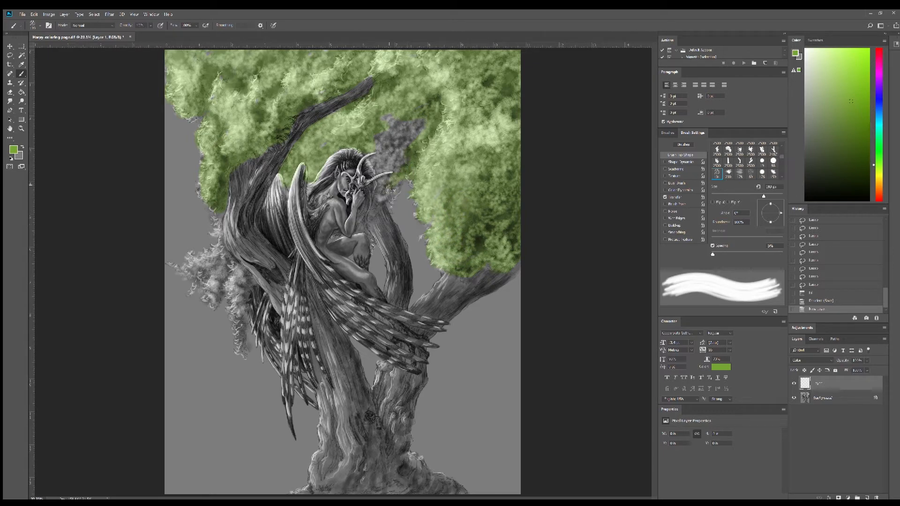
pyautogui.moveTo(407, 164)
pyautogui.mouseDown()
pyautogui.moveTo(377, 162)
pyautogui.moveTo(386, 161)
pyautogui.moveTo(378, 142)
pyautogui.moveTo(415, 146)
pyautogui.moveTo(435, 111)
pyautogui.mouseUp()
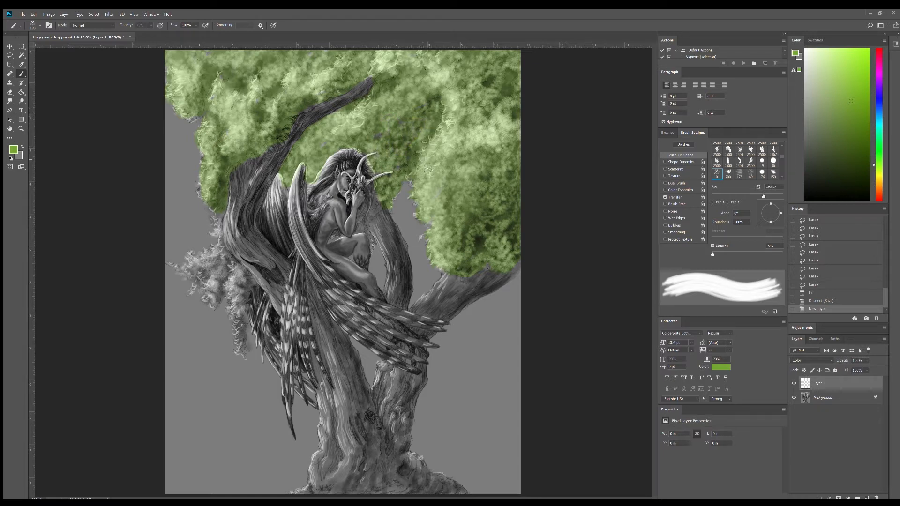
pyautogui.moveTo(365, 225)
pyautogui.mouseDown()
pyautogui.moveTo(373, 247)
pyautogui.moveTo(370, 237)
pyautogui.mouseUp()
pyautogui.moveTo(370, 237)
pyautogui.mouseDown()
pyautogui.moveTo(371, 253)
pyautogui.moveTo(330, 243)
pyautogui.mouseUp()
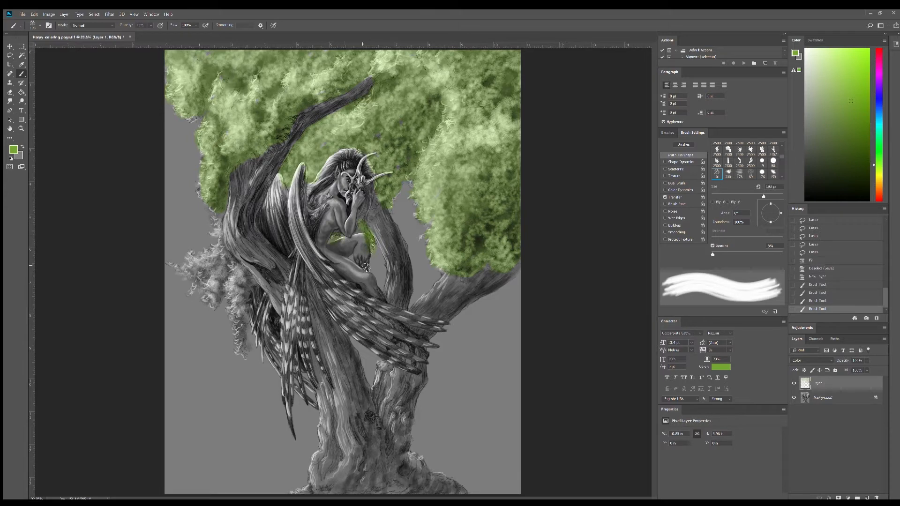
pyautogui.moveTo(219, 242)
pyautogui.mouseDown()
pyautogui.moveTo(182, 273)
pyautogui.moveTo(202, 278)
pyautogui.moveTo(223, 249)
pyautogui.moveTo(250, 281)
pyautogui.moveTo(239, 322)
pyautogui.moveTo(233, 304)
pyautogui.moveTo(246, 301)
pyautogui.moveTo(221, 284)
pyautogui.moveTo(211, 279)
pyautogui.moveTo(215, 305)
pyautogui.moveTo(216, 286)
pyautogui.moveTo(192, 293)
pyautogui.moveTo(220, 285)
pyautogui.moveTo(238, 297)
pyautogui.moveTo(254, 282)
pyautogui.moveTo(242, 348)
pyautogui.mouseUp()
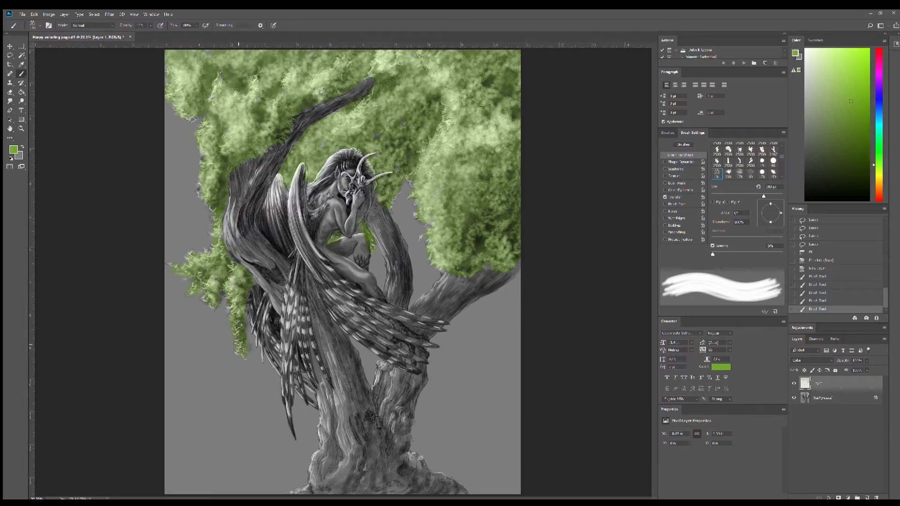
# Step: Choose a muted blue and paint the sky showing between the branches, beneath the wing and beside the tail feathers
pyautogui.click(879, 119)
pyautogui.click(878, 112)
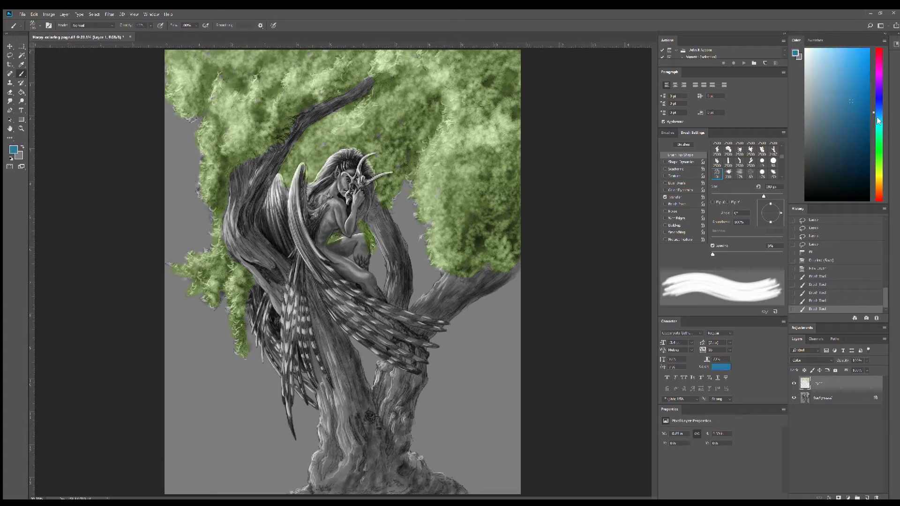
pyautogui.click(839, 122)
pyautogui.moveTo(372, 266)
pyautogui.mouseDown()
pyautogui.moveTo(383, 285)
pyautogui.moveTo(381, 255)
pyautogui.mouseUp()
pyautogui.moveTo(428, 271); pyautogui.dragTo(426, 279)
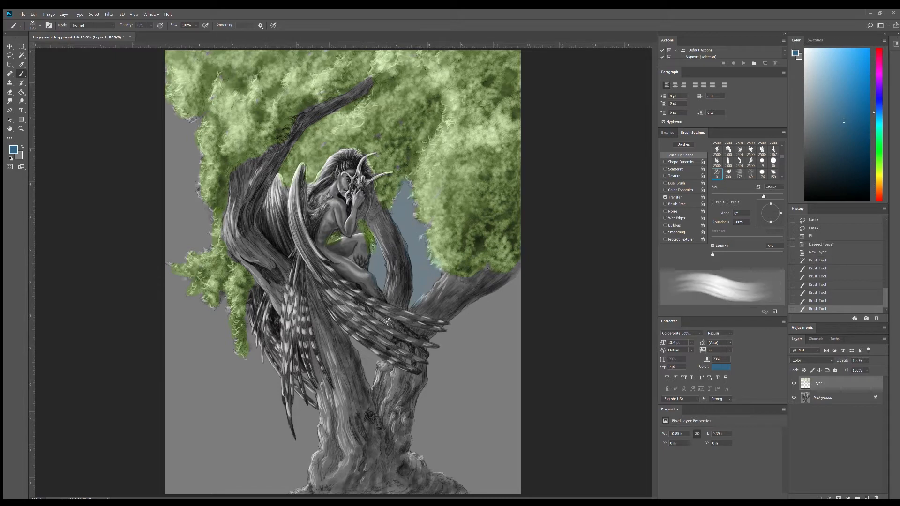
pyautogui.moveTo(363, 257); pyautogui.dragTo(353, 259)
pyautogui.moveTo(352, 341)
pyautogui.mouseDown()
pyautogui.moveTo(377, 361)
pyautogui.moveTo(356, 380)
pyautogui.mouseUp()
pyautogui.moveTo(306, 397); pyautogui.dragTo(312, 384)
# Step: Paint the background to the left of the tree muted blue, from below the canopy down to the trunk's base
pyautogui.moveTo(174, 121)
pyautogui.mouseDown()
pyautogui.moveTo(197, 132)
pyautogui.moveTo(194, 125)
pyautogui.moveTo(168, 133)
pyautogui.mouseUp()
pyautogui.moveTo(175, 167)
pyautogui.mouseDown()
pyautogui.moveTo(187, 204)
pyautogui.moveTo(212, 232)
pyautogui.moveTo(204, 211)
pyautogui.moveTo(209, 247)
pyautogui.moveTo(171, 253)
pyautogui.moveTo(180, 261)
pyautogui.moveTo(189, 252)
pyautogui.moveTo(171, 233)
pyautogui.moveTo(176, 203)
pyautogui.moveTo(192, 235)
pyautogui.mouseUp()
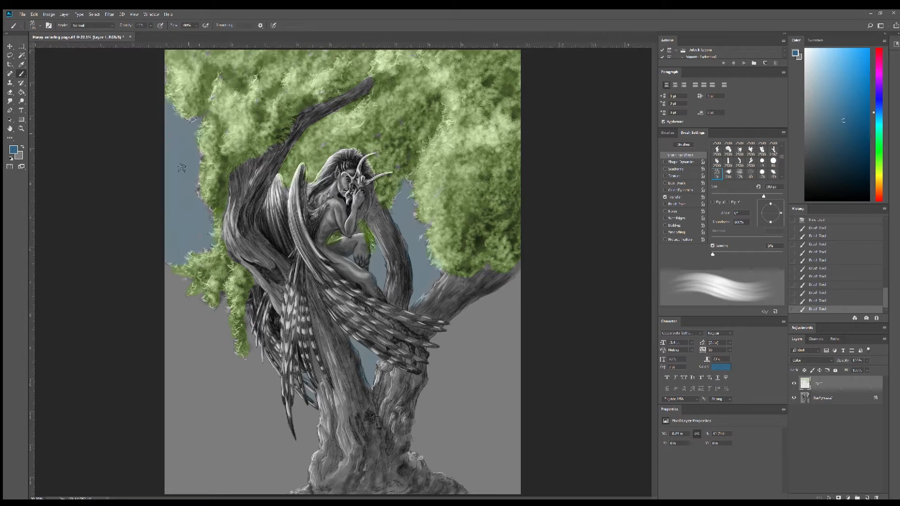
pyautogui.moveTo(171, 270)
pyautogui.mouseDown()
pyautogui.moveTo(188, 319)
pyautogui.moveTo(202, 304)
pyautogui.moveTo(212, 317)
pyautogui.moveTo(226, 302)
pyautogui.mouseUp()
pyautogui.moveTo(230, 353)
pyautogui.mouseDown()
pyautogui.moveTo(172, 287)
pyautogui.moveTo(172, 310)
pyautogui.mouseUp()
pyautogui.moveTo(220, 435)
pyautogui.mouseDown()
pyautogui.moveTo(169, 341)
pyautogui.moveTo(144, 494)
pyautogui.moveTo(214, 445)
pyautogui.mouseUp()
pyautogui.moveTo(196, 480)
pyautogui.mouseDown()
pyautogui.moveTo(213, 490)
pyautogui.moveTo(182, 496)
pyautogui.moveTo(308, 474)
pyautogui.mouseUp()
pyautogui.moveTo(304, 439)
pyautogui.mouseDown()
pyautogui.moveTo(276, 381)
pyautogui.moveTo(284, 422)
pyautogui.moveTo(260, 381)
pyautogui.mouseUp()
pyautogui.moveTo(274, 416)
pyautogui.mouseDown()
pyautogui.moveTo(288, 464)
pyautogui.moveTo(290, 443)
pyautogui.moveTo(263, 386)
pyautogui.mouseUp()
pyautogui.click(282, 431)
# Step: Fill the background to the right of the trunk with the same muted blue
pyautogui.moveTo(501, 307); pyautogui.dragTo(506, 306)
pyautogui.moveTo(431, 398); pyautogui.dragTo(415, 446)
pyautogui.moveTo(497, 463)
pyautogui.mouseDown()
pyautogui.moveTo(526, 440)
pyautogui.moveTo(521, 485)
pyautogui.moveTo(531, 325)
pyautogui.moveTo(512, 434)
pyautogui.mouseUp()
pyautogui.moveTo(510, 338); pyautogui.dragTo(517, 303)
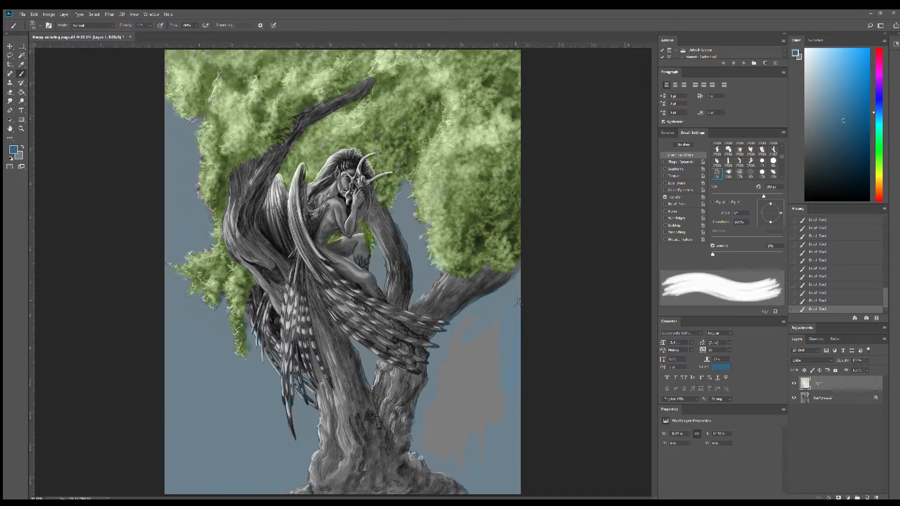
pyautogui.moveTo(448, 345)
pyautogui.mouseDown()
pyautogui.moveTo(477, 329)
pyautogui.moveTo(453, 400)
pyautogui.moveTo(426, 435)
pyautogui.moveTo(436, 454)
pyautogui.moveTo(497, 424)
pyautogui.moveTo(492, 473)
pyautogui.moveTo(527, 419)
pyautogui.moveTo(469, 400)
pyautogui.moveTo(432, 416)
pyautogui.moveTo(419, 449)
pyautogui.moveTo(433, 438)
pyautogui.mouseUp()
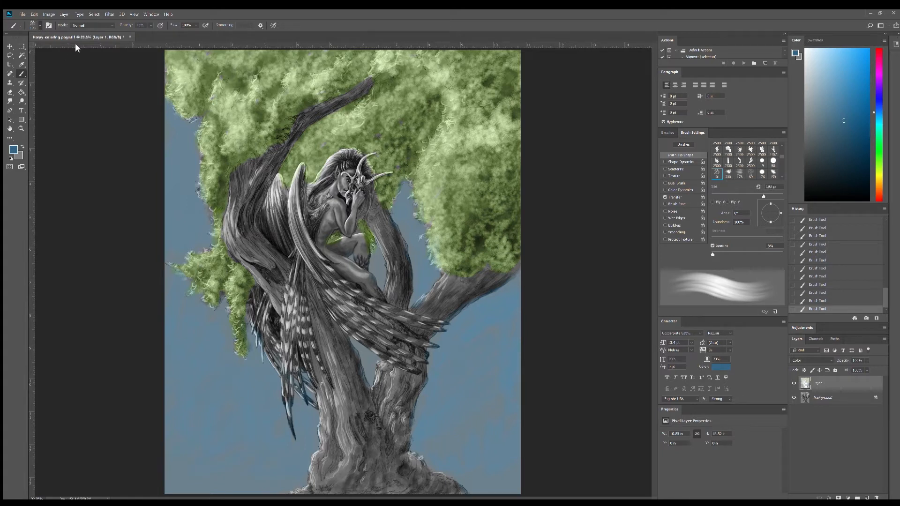
# Step: Enlarge the brush and tint the lower part of the background teal
pyautogui.press(']')
pyautogui.press(']')
pyautogui.press(']')
pyautogui.press(']')
pyautogui.press(']')
pyautogui.press(']')
pyautogui.press(']')
pyautogui.click(877, 123)
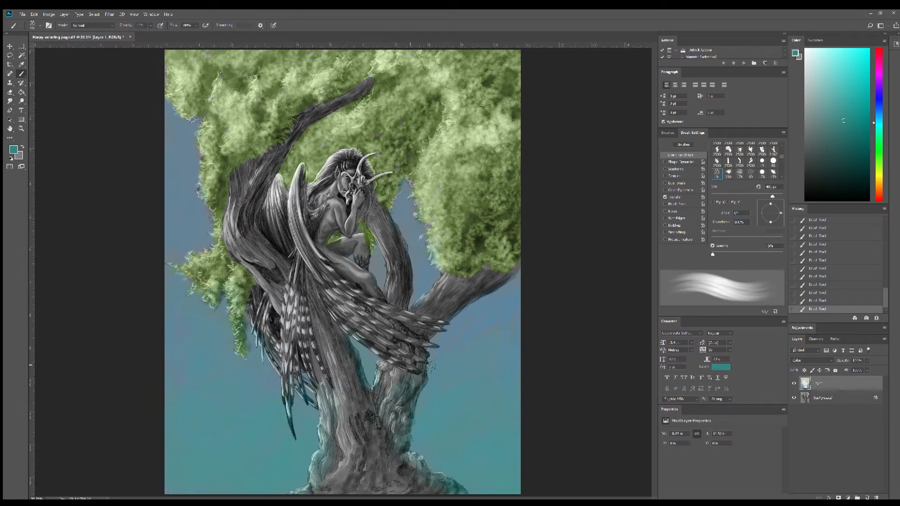
# Step: Tint the upper sky violet-blue beside the left foliage and between the right-hand branches
pyautogui.click(878, 92)
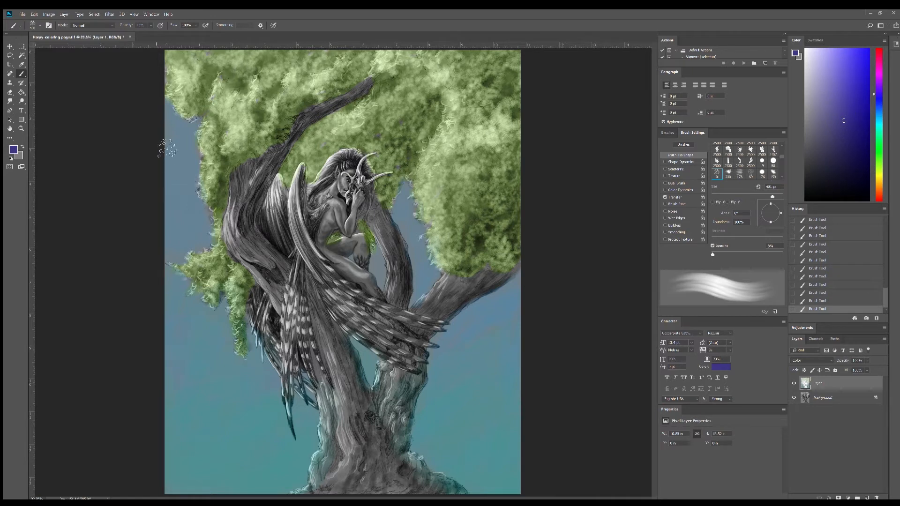
pyautogui.moveTo(195, 139)
pyautogui.mouseDown()
pyautogui.moveTo(207, 194)
pyautogui.moveTo(197, 259)
pyautogui.moveTo(203, 253)
pyautogui.moveTo(193, 257)
pyautogui.moveTo(193, 338)
pyautogui.mouseUp()
pyautogui.moveTo(434, 236)
pyautogui.mouseDown()
pyautogui.moveTo(413, 192)
pyautogui.moveTo(432, 246)
pyautogui.moveTo(406, 208)
pyautogui.mouseUp()
# Step: Colour the tree trunk and branches a desaturated brown with a smaller brush
pyautogui.click(879, 188)
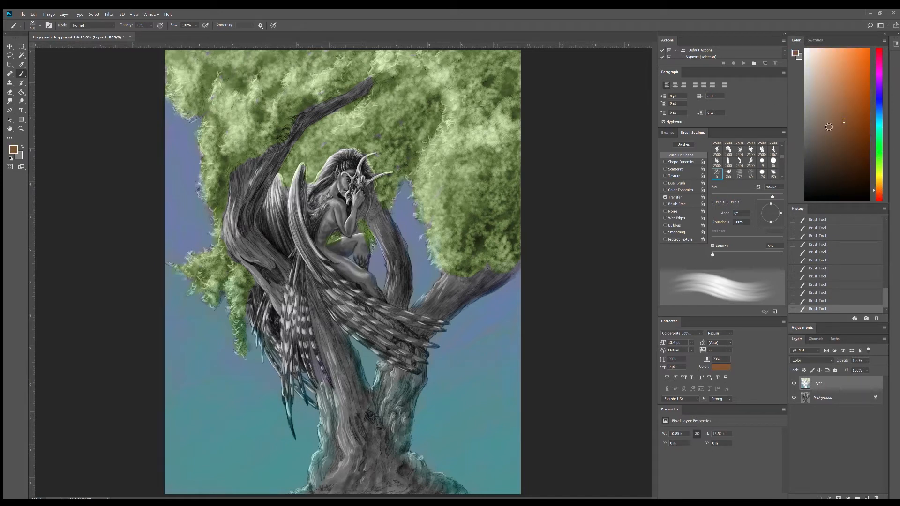
pyautogui.click(827, 146)
pyautogui.moveTo(825, 137); pyautogui.dragTo(819, 135)
pyautogui.click(59, 46)
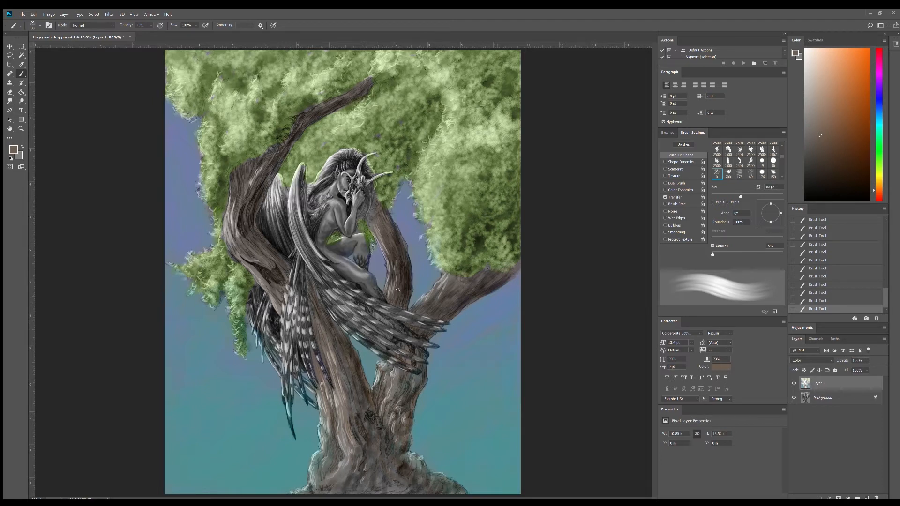
# Step: Enlarge the brush and tone areas of the foliage with a muted olive green
pyautogui.click(878, 168)
pyautogui.click(40, 25)
pyautogui.moveTo(57, 43); pyautogui.dragTo(70, 46)
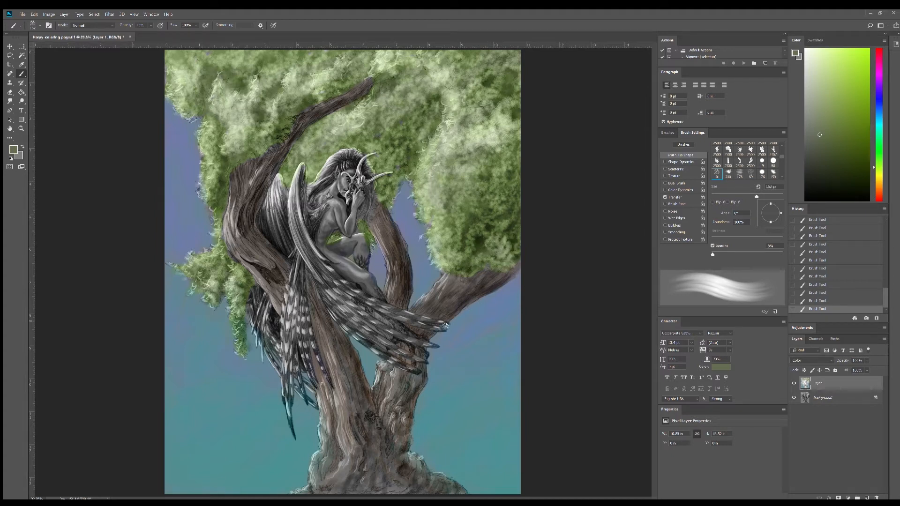
# Step: Choose a warm orange-brown and paint both wings and the tail feathers
pyautogui.click(878, 189)
pyautogui.click(845, 122)
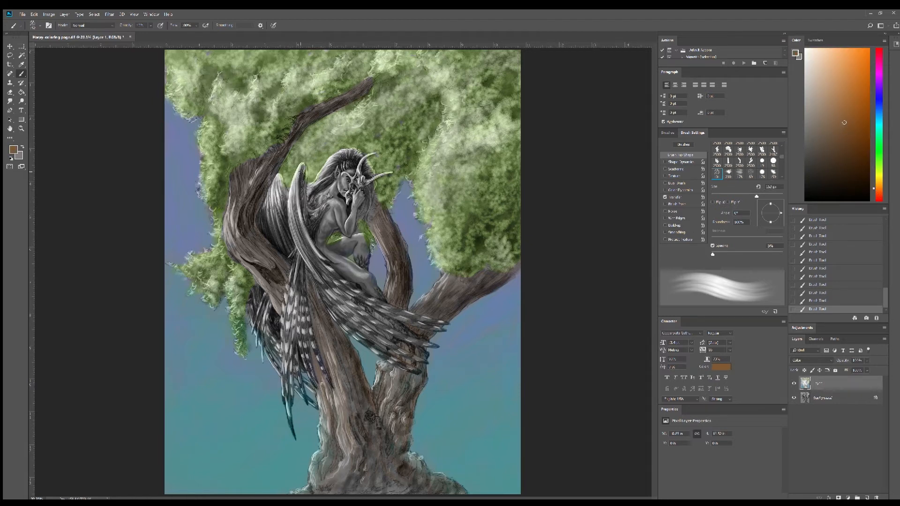
pyautogui.moveTo(305, 216)
pyautogui.mouseDown()
pyautogui.moveTo(305, 189)
pyautogui.moveTo(302, 227)
pyautogui.moveTo(322, 270)
pyautogui.moveTo(389, 311)
pyautogui.moveTo(380, 306)
pyautogui.moveTo(449, 329)
pyautogui.moveTo(352, 296)
pyautogui.moveTo(430, 345)
pyautogui.moveTo(338, 300)
pyautogui.moveTo(429, 367)
pyautogui.moveTo(418, 371)
pyautogui.moveTo(337, 314)
pyautogui.moveTo(386, 360)
pyautogui.moveTo(310, 279)
pyautogui.moveTo(302, 250)
pyautogui.moveTo(368, 335)
pyautogui.mouseUp()
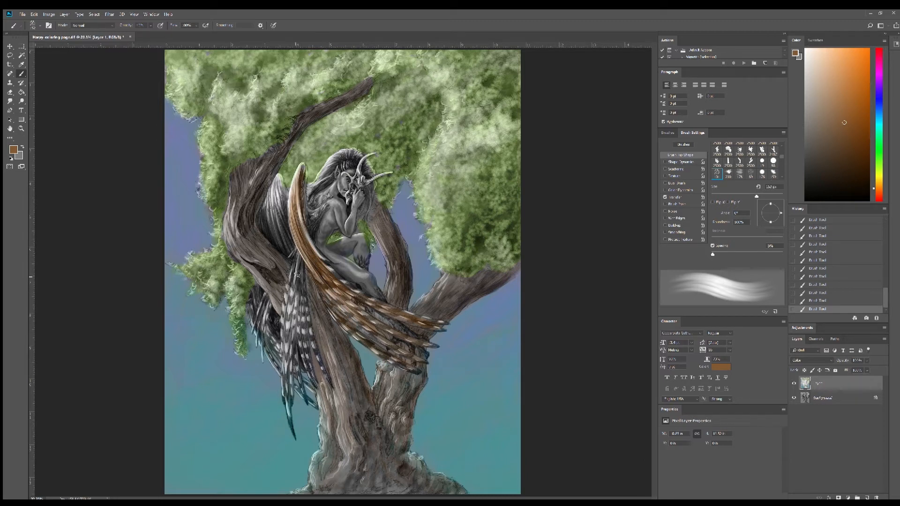
pyautogui.moveTo(279, 189)
pyautogui.mouseDown()
pyautogui.moveTo(281, 177)
pyautogui.moveTo(262, 222)
pyautogui.moveTo(277, 223)
pyautogui.mouseUp()
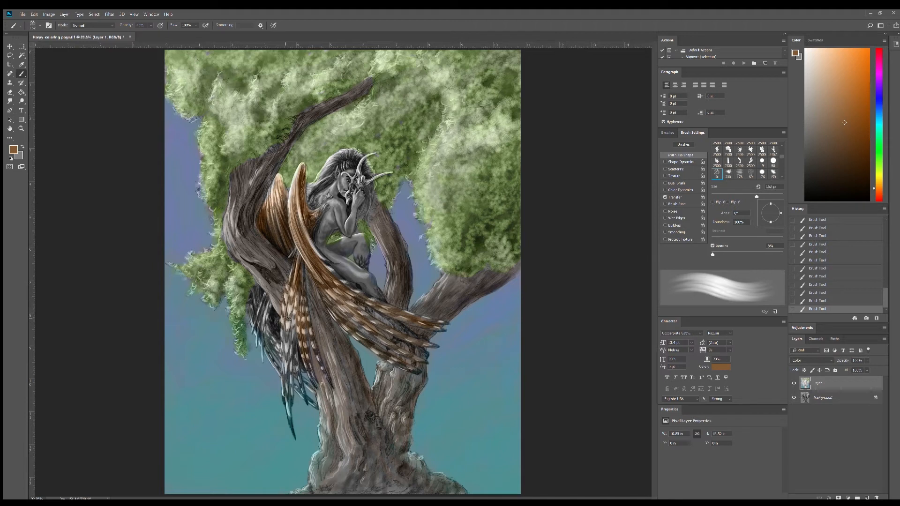
pyautogui.moveTo(266, 317); pyautogui.dragTo(254, 294)
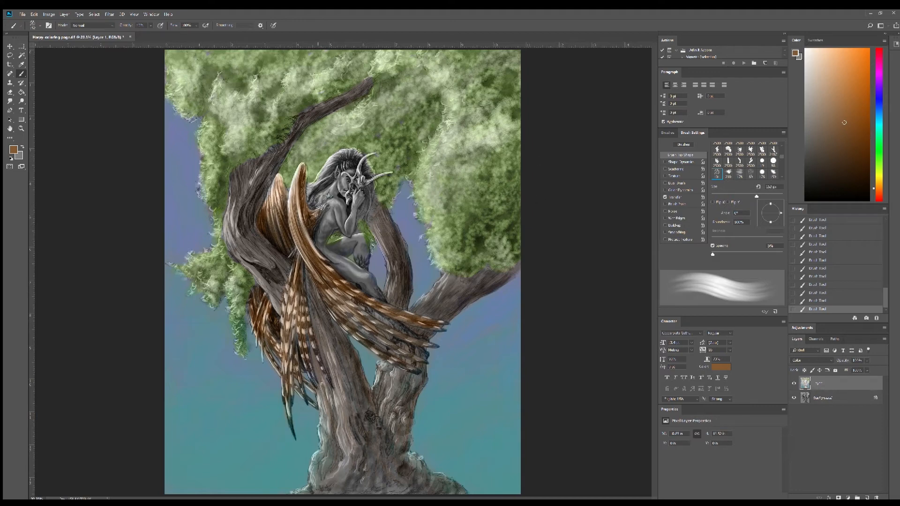
# Step: Paint the tips of the wing and tail feathers red with a smaller brush
pyautogui.scroll(3, 302, 250)
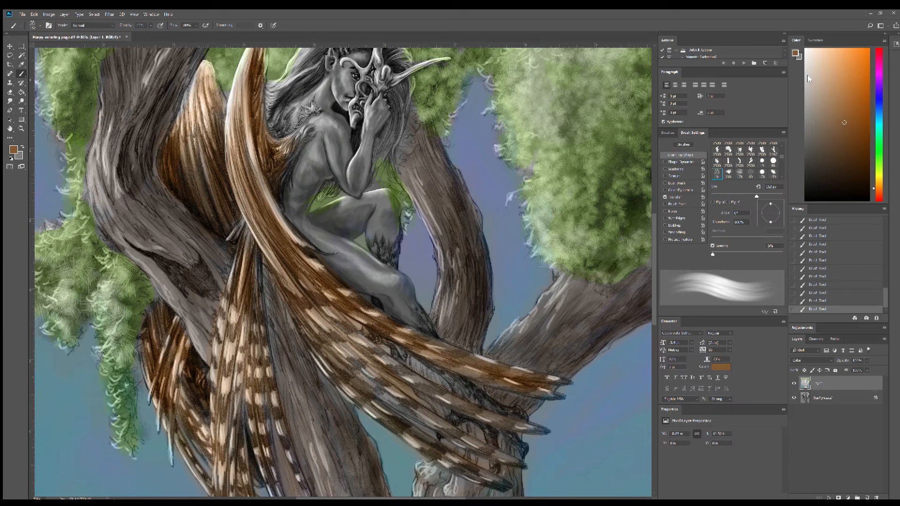
pyautogui.click(875, 198)
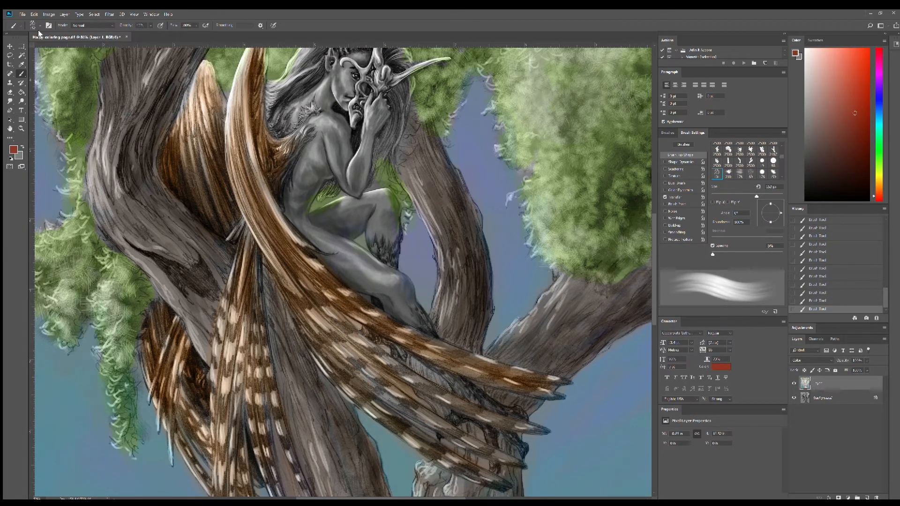
pyautogui.click(57, 49)
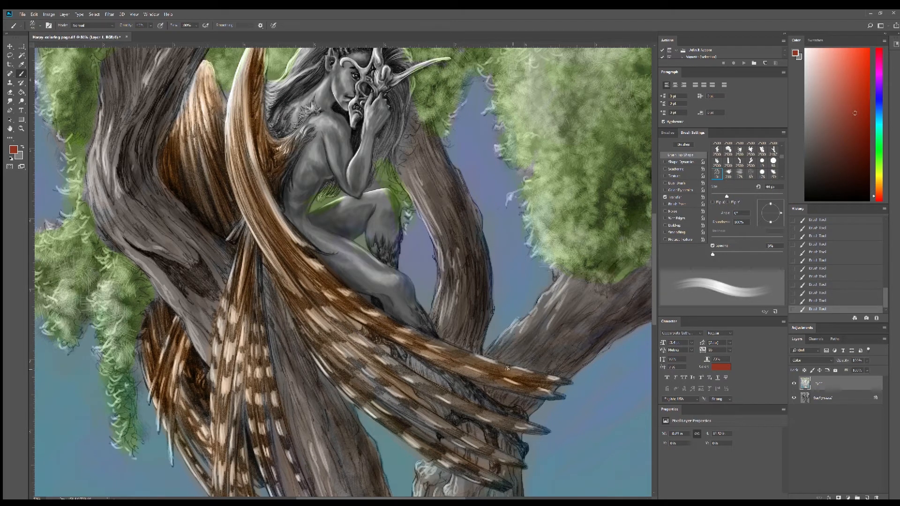
pyautogui.moveTo(505, 369); pyautogui.dragTo(530, 373)
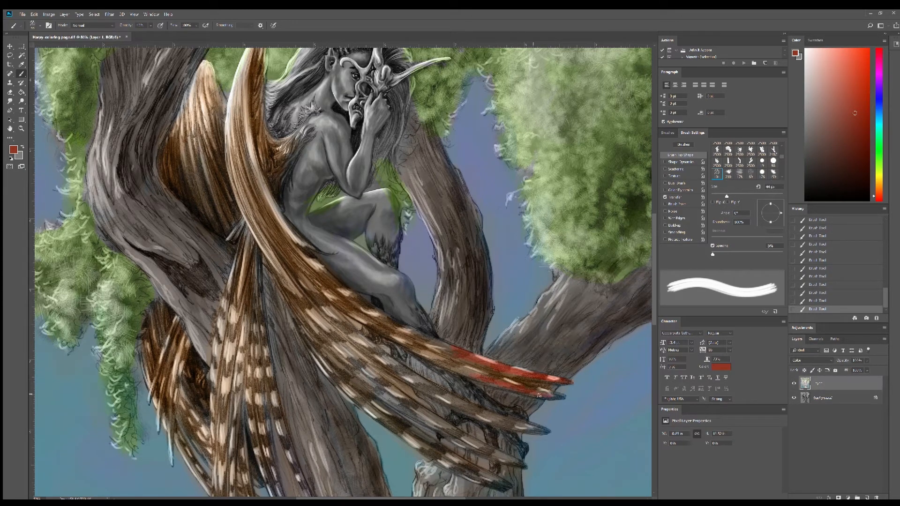
pyautogui.moveTo(552, 396); pyautogui.dragTo(563, 398)
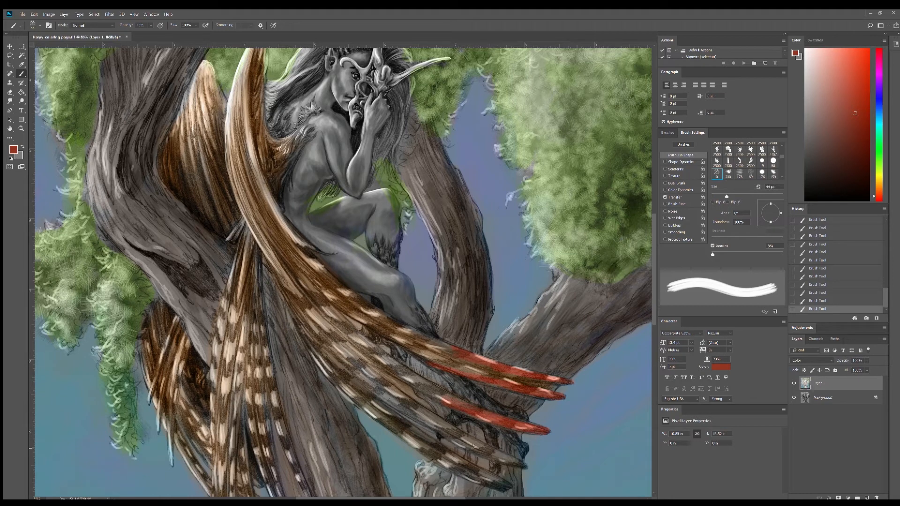
pyautogui.moveTo(473, 443); pyautogui.dragTo(492, 453)
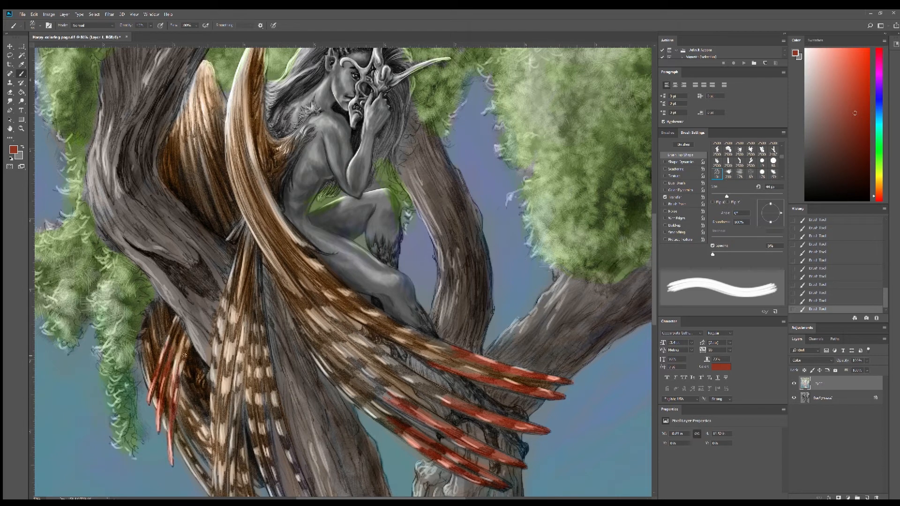
pyautogui.scroll(-5, 649, 291)
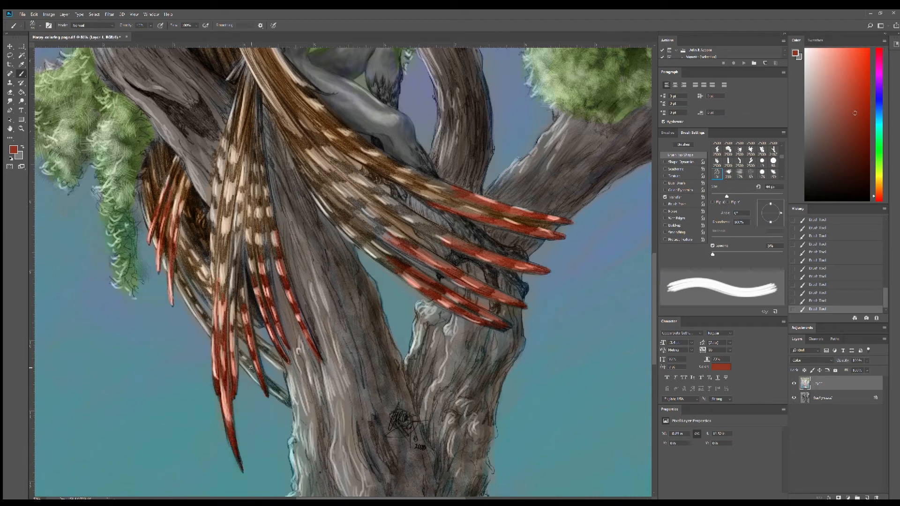
pyautogui.moveTo(272, 388); pyautogui.dragTo(285, 399)
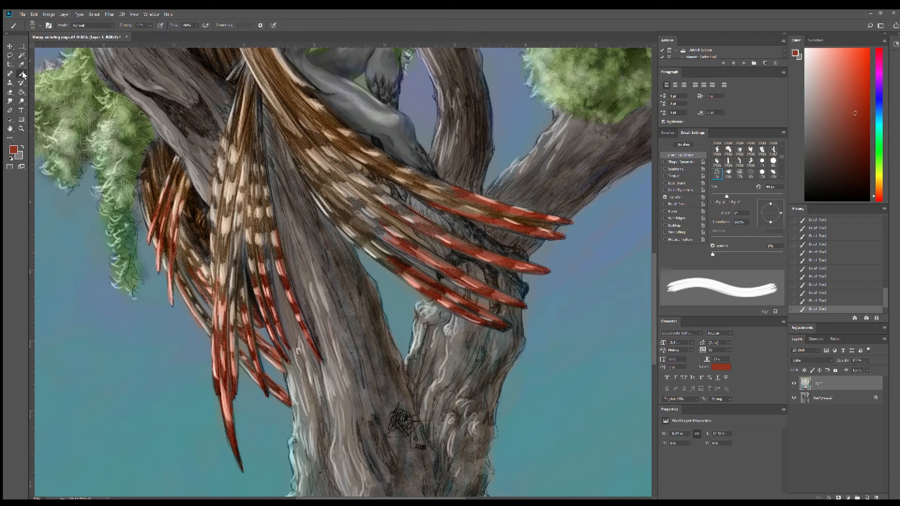
# Step: Choose a dark crimson and paint the harpy's scaly lower legs and talons
pyautogui.click(880, 114)
pyautogui.click(847, 126)
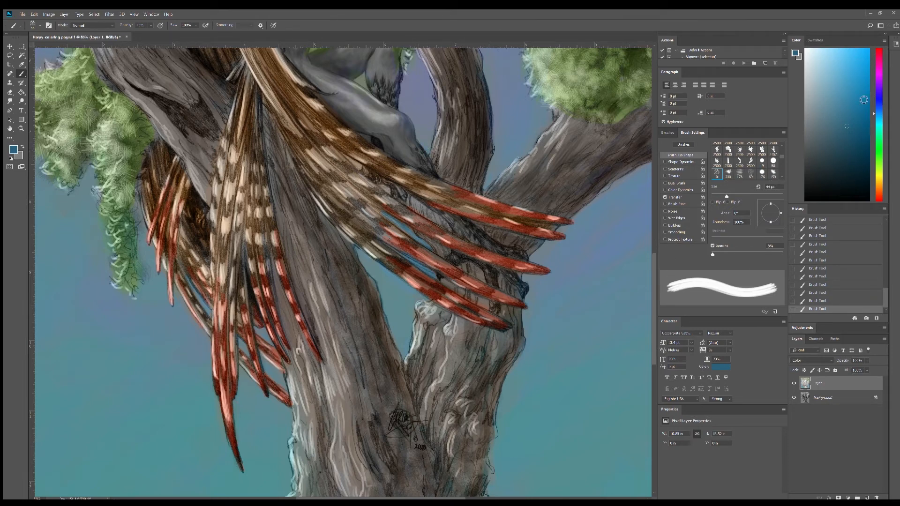
pyautogui.click(879, 51)
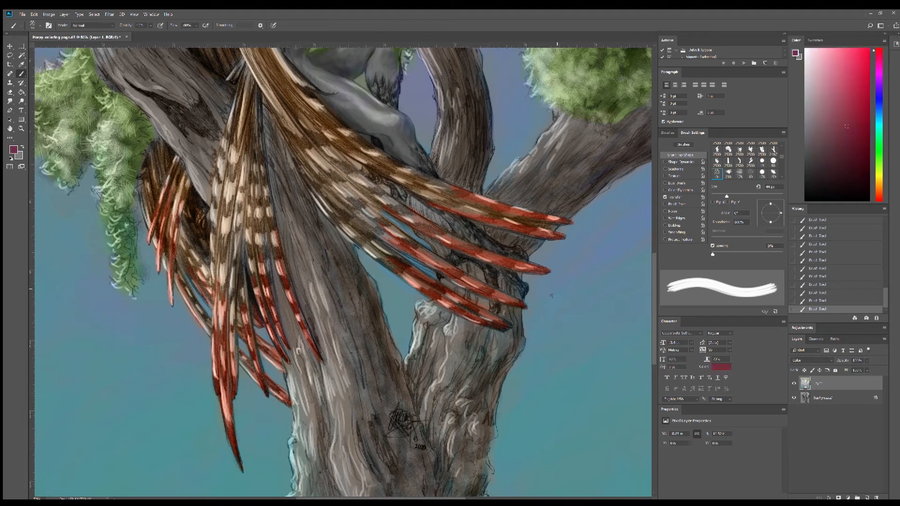
pyautogui.moveTo(453, 221)
pyautogui.mouseDown()
pyautogui.moveTo(434, 207)
pyautogui.moveTo(523, 258)
pyautogui.mouseUp()
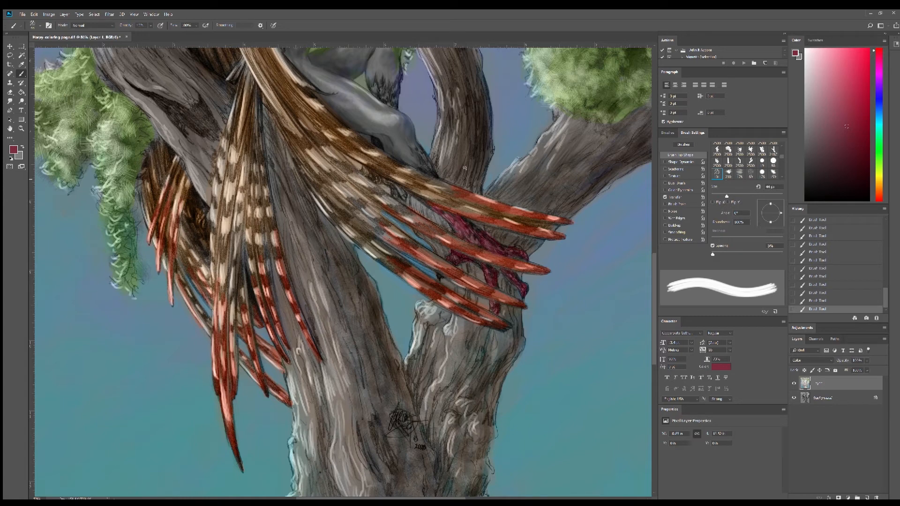
pyautogui.moveTo(375, 86); pyautogui.dragTo(379, 89)
pyautogui.moveTo(373, 139); pyautogui.dragTo(377, 143)
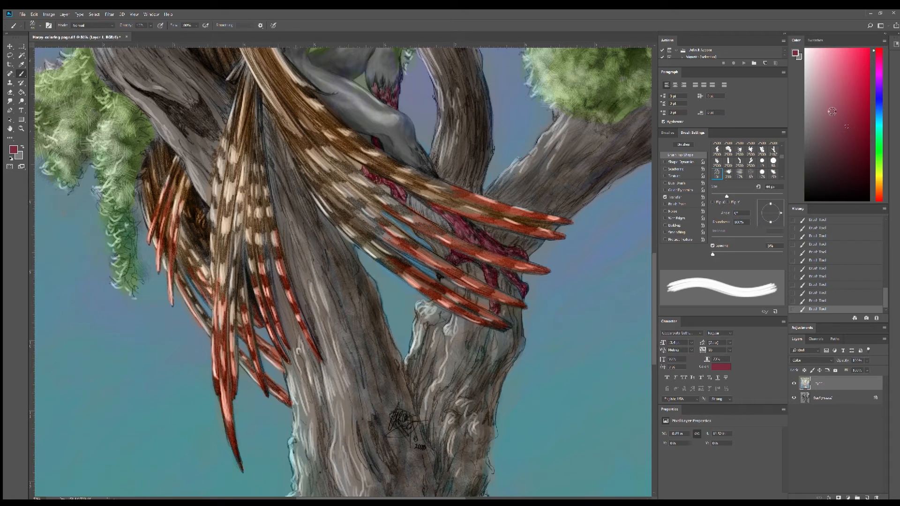
# Step: Choose a teal blue and paint the small sky gaps between the wing feathers near the lower leg
pyautogui.click(879, 117)
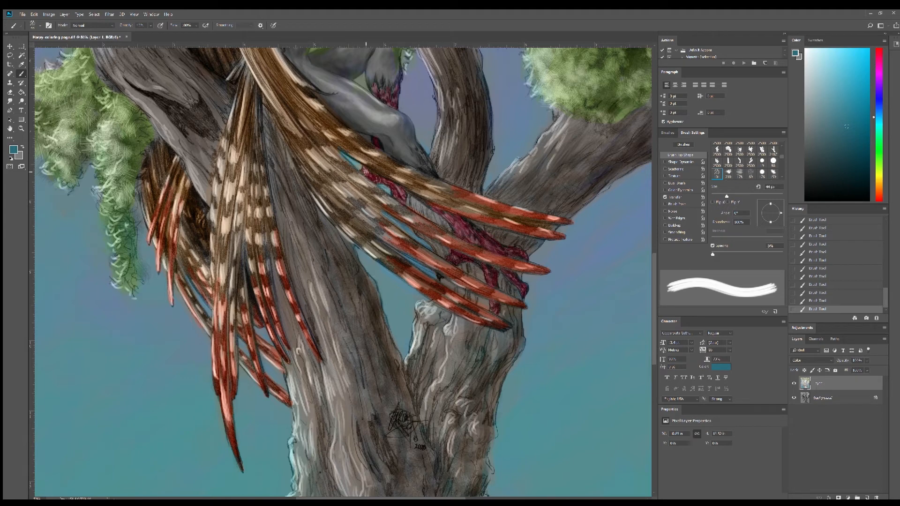
pyautogui.moveTo(367, 139); pyautogui.dragTo(368, 138)
# Step: Choose an orange-brown and paint the harpy's hair, from the crown down to the locks behind the raised arm
pyautogui.moveTo(654, 277); pyautogui.dragTo(658, 206)
pyautogui.click(879, 190)
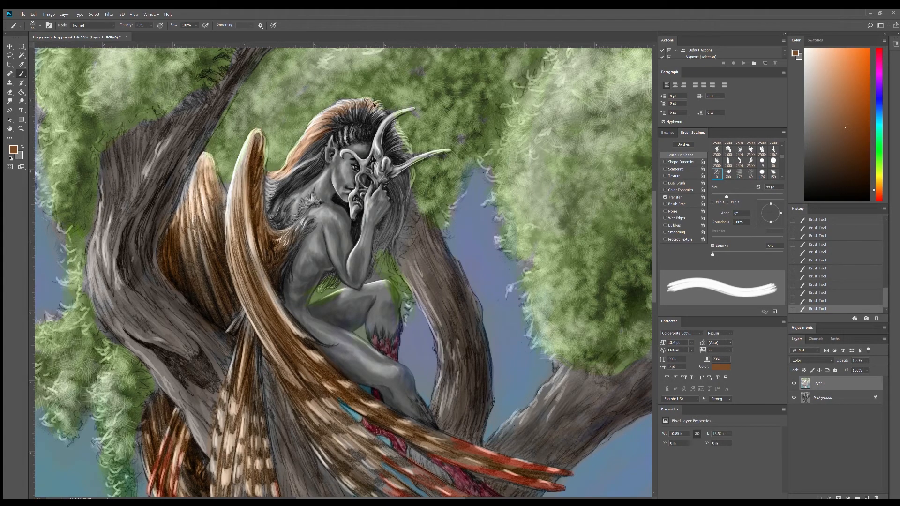
pyautogui.moveTo(374, 112)
pyautogui.mouseDown()
pyautogui.moveTo(354, 126)
pyautogui.moveTo(369, 119)
pyautogui.moveTo(374, 130)
pyautogui.mouseUp()
pyautogui.moveTo(342, 114); pyautogui.dragTo(346, 140)
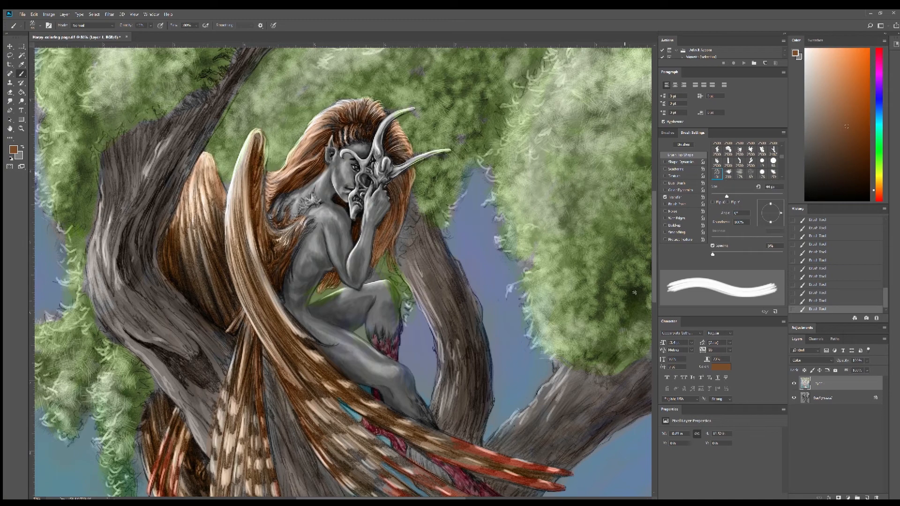
# Step: Choose a darker, muted brown and paint the harpy's skin on the face, torso, arms and legs
pyautogui.click(840, 155)
pyautogui.moveTo(366, 155); pyautogui.dragTo(363, 155)
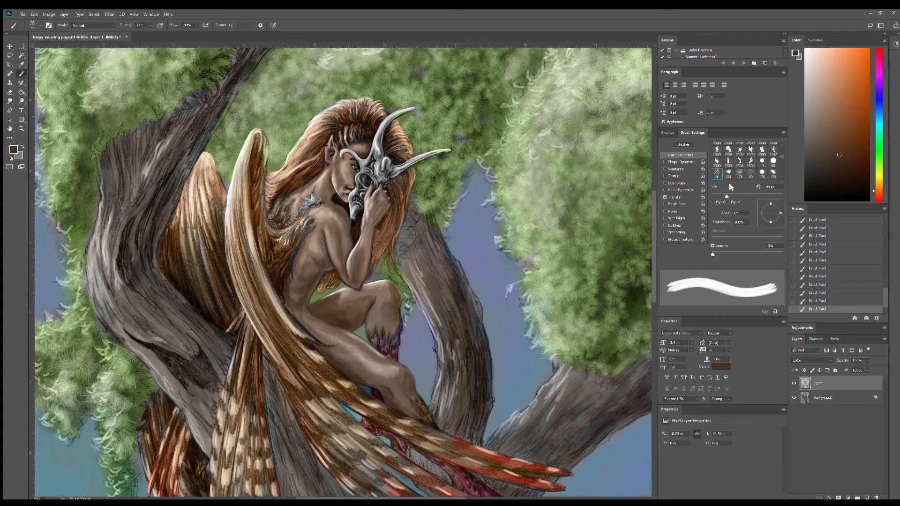
# Step: Choose a dark red-brown and add reddish accents to the hair and the scaly parts of the legs
pyautogui.click(879, 175)
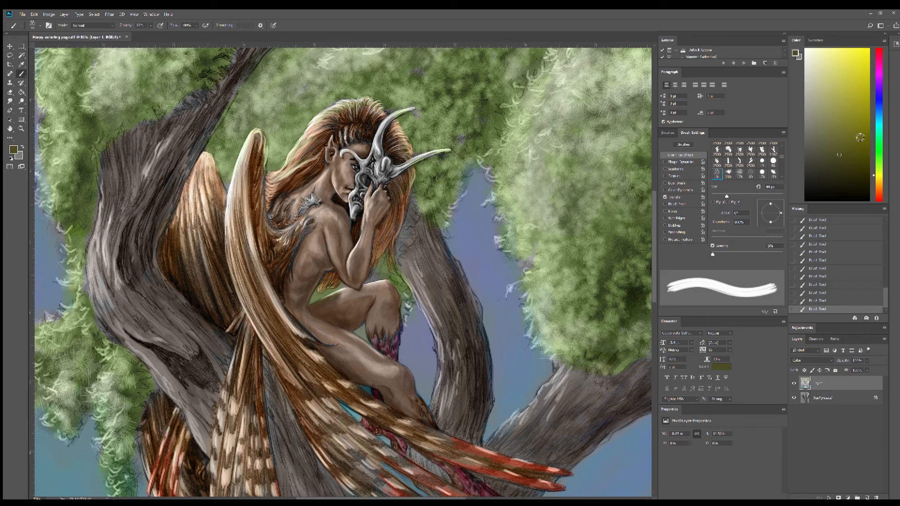
pyautogui.click(879, 195)
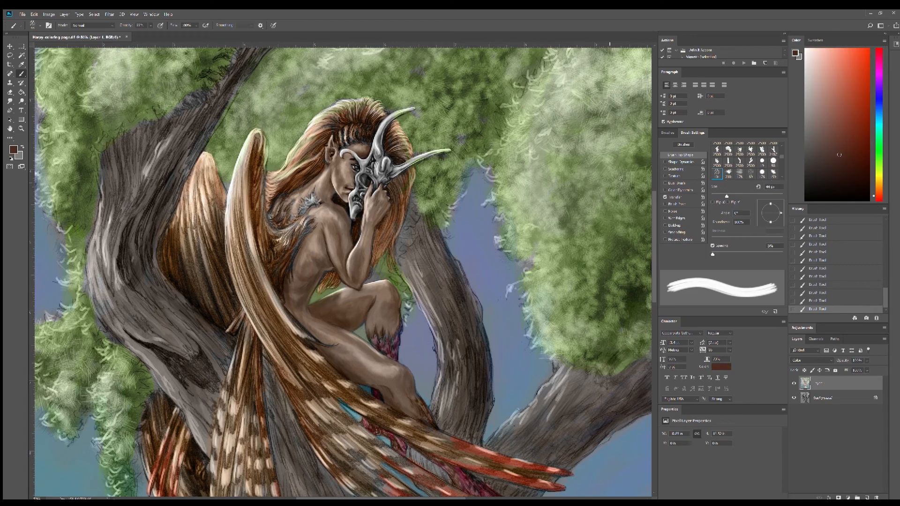
pyautogui.click(848, 148)
# Step: Tint the face around the mask and mouth with muted orange-brown and red-brown touches
pyautogui.click(879, 190)
pyautogui.moveTo(848, 150); pyautogui.dragTo(837, 148)
pyautogui.moveTo(365, 181); pyautogui.dragTo(364, 175)
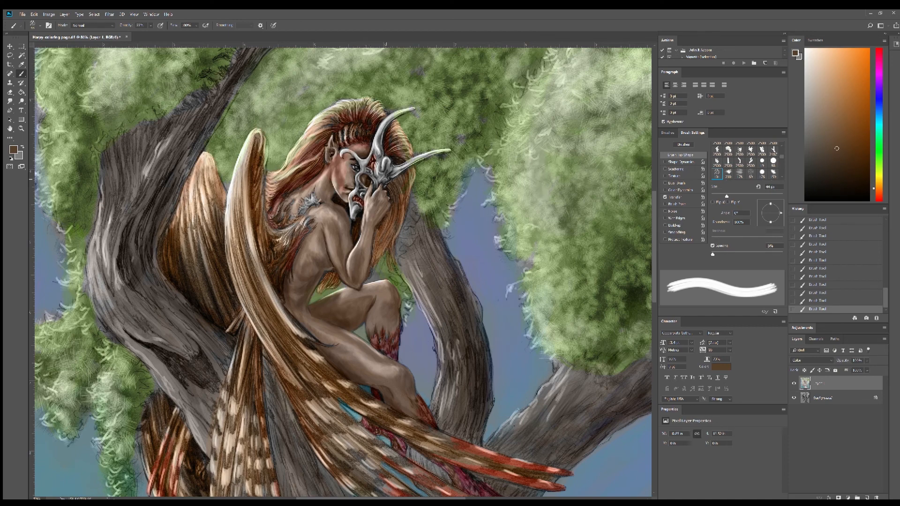
pyautogui.click(876, 196)
pyautogui.moveTo(362, 184); pyautogui.dragTo(360, 185)
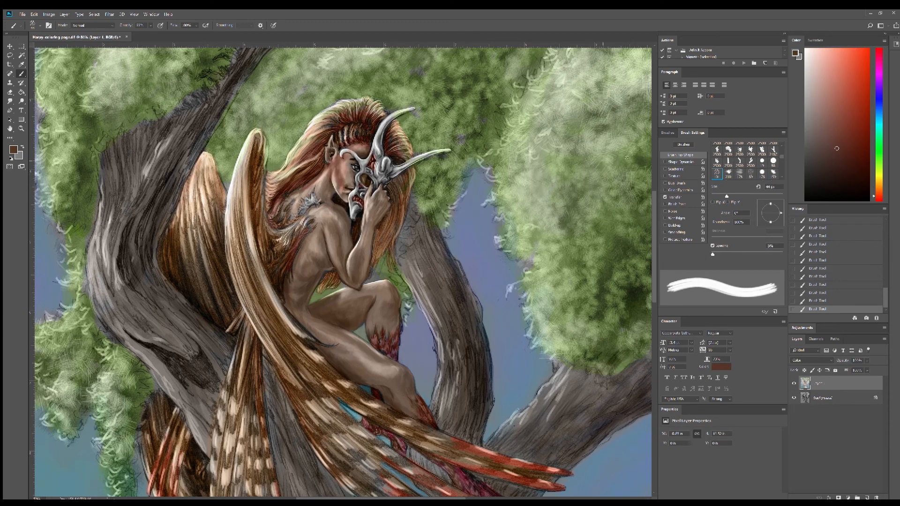
# Step: Choose a muted golden yellow, tint the horned mask and the wings' pale edges, and fit the whole illustration in view
pyautogui.click(880, 182)
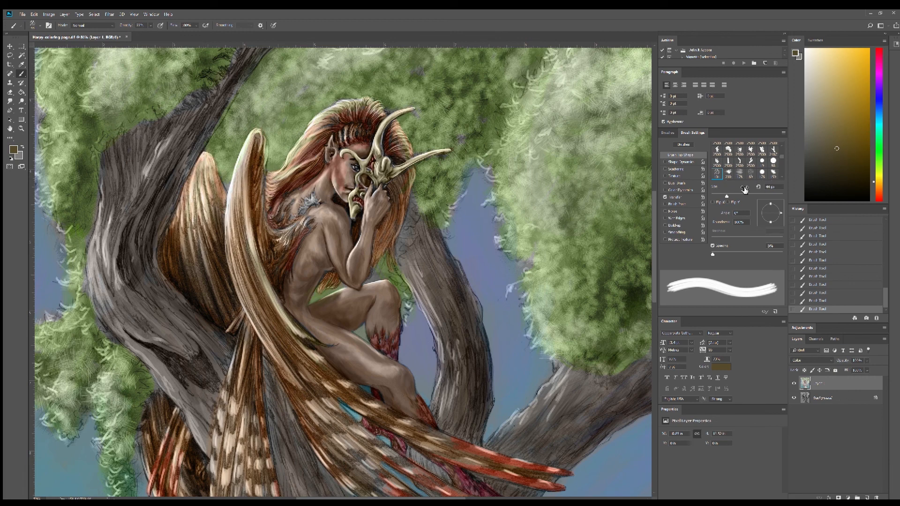
pyautogui.hotkey('ctrl', '0')
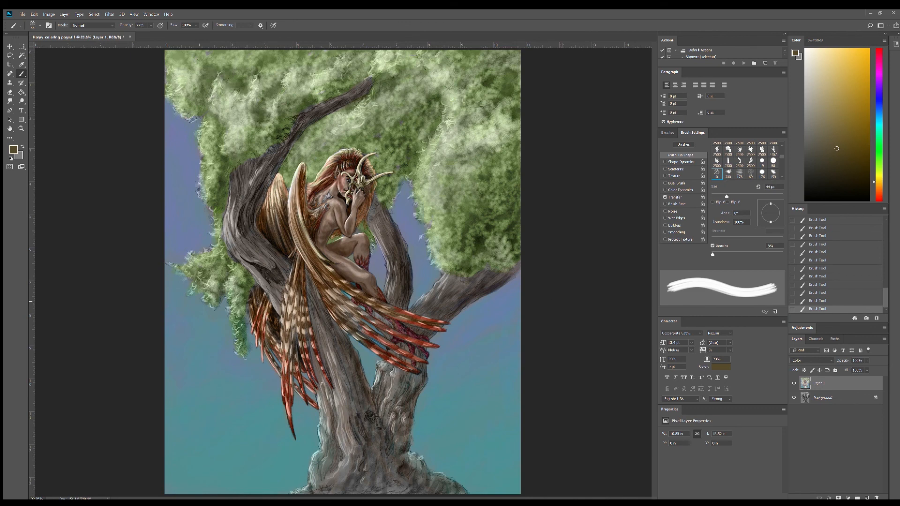